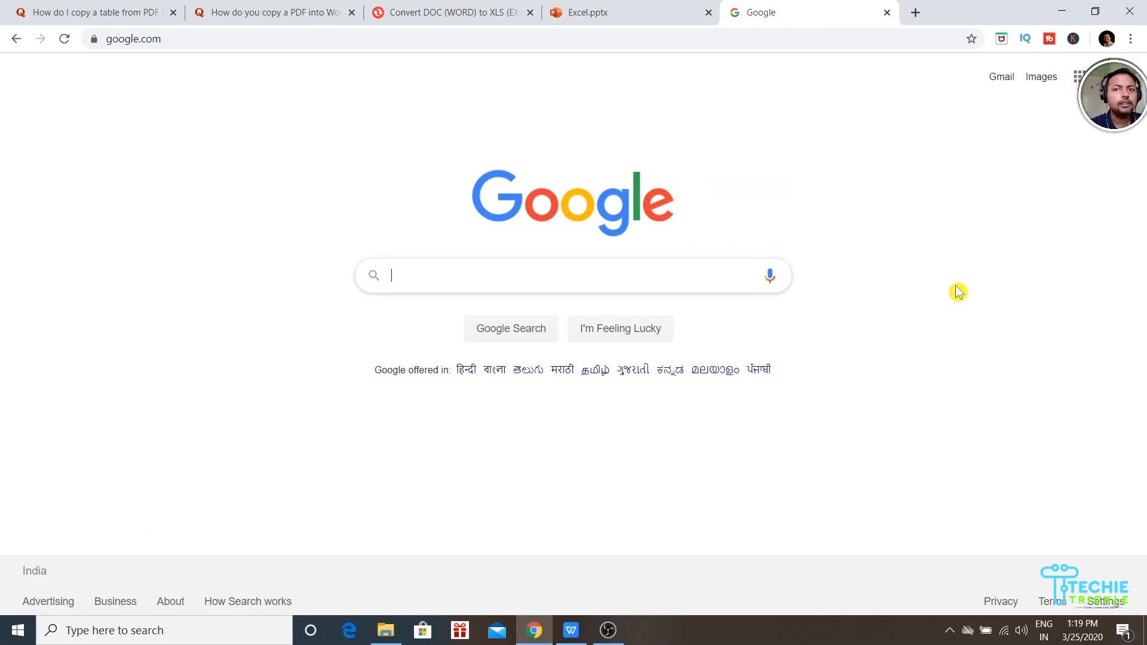
pyautogui.write('WPS ')
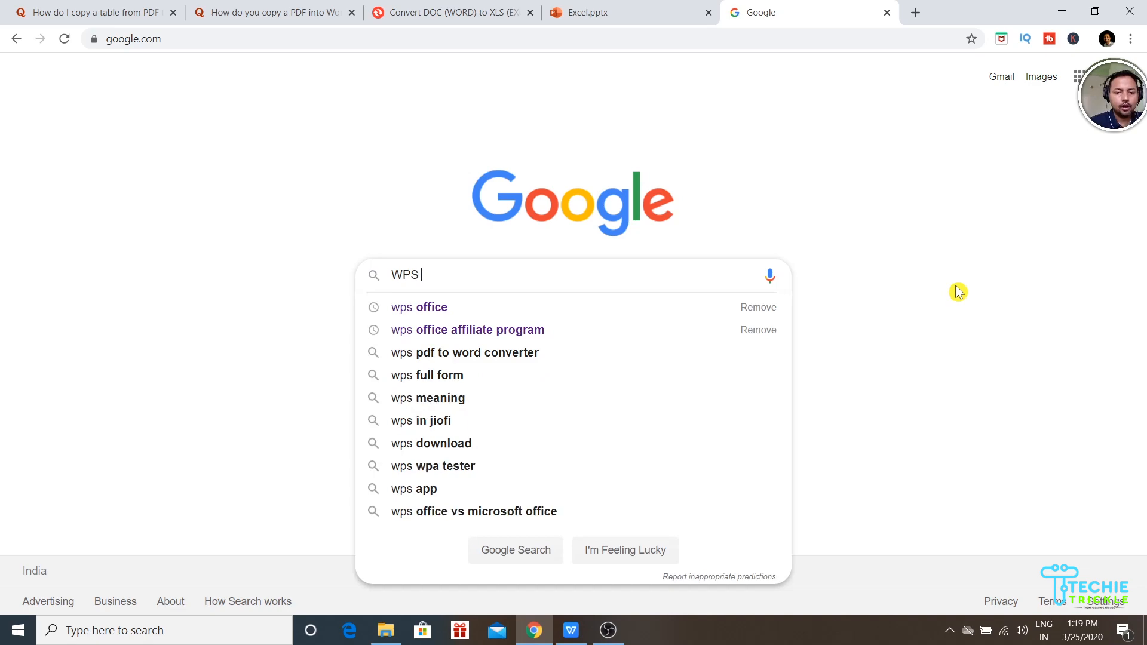
pyautogui.write('OFFICE')
# Step: Run a Google search for WPS OFFICE to show its results
pyautogui.press('Return')
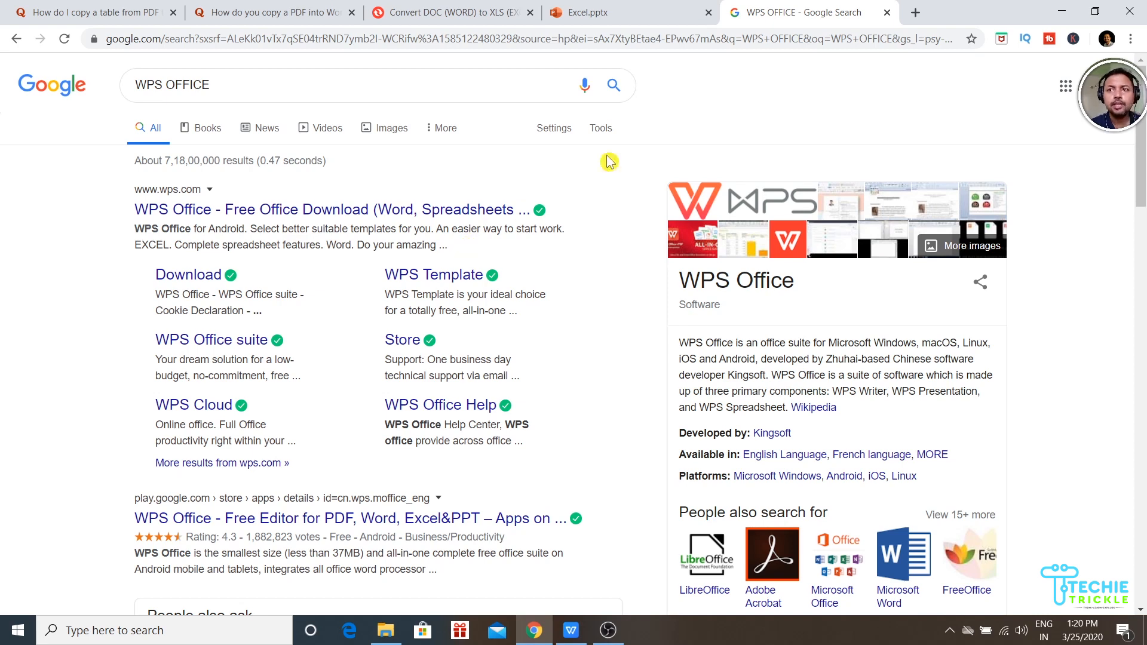
# Step: Launch WPS Office from the Windows taskbar search so its home screen appears
pyautogui.click(1062, 11)
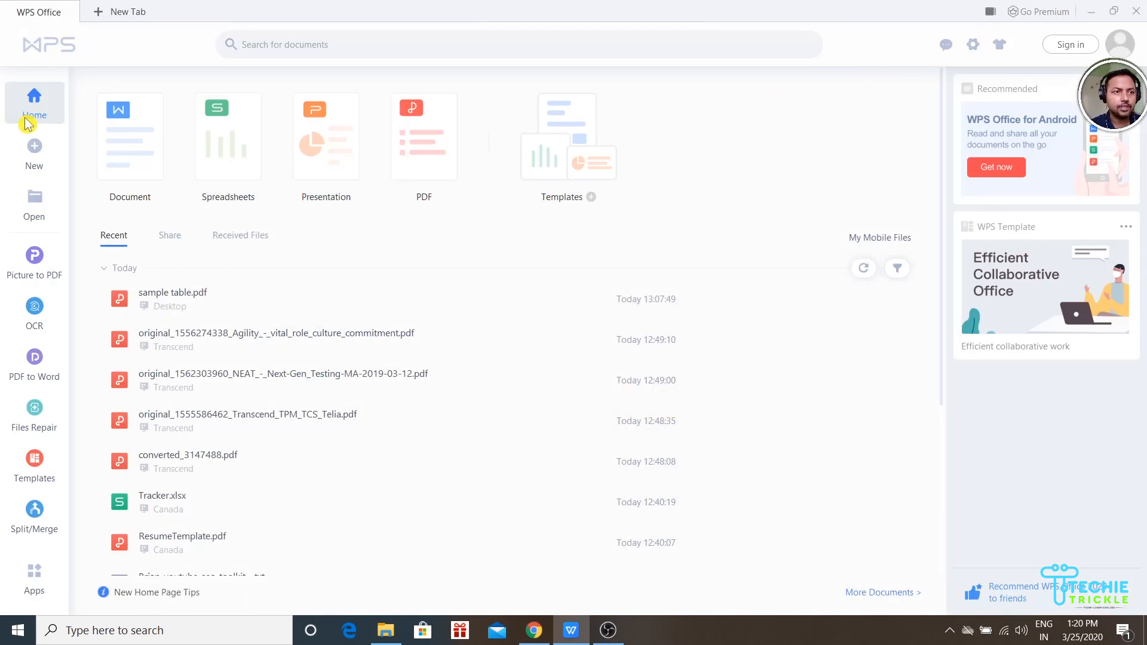
pyautogui.press('super+d')
pyautogui.click(114, 630)
pyautogui.write('WPS')
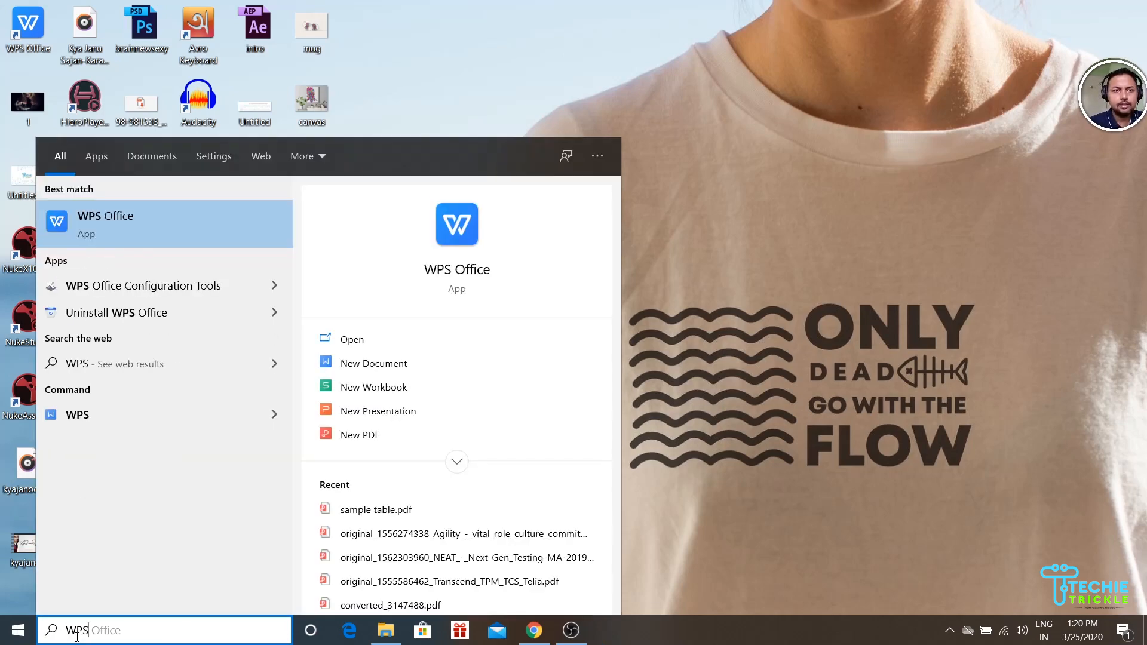
pyautogui.press('Return')
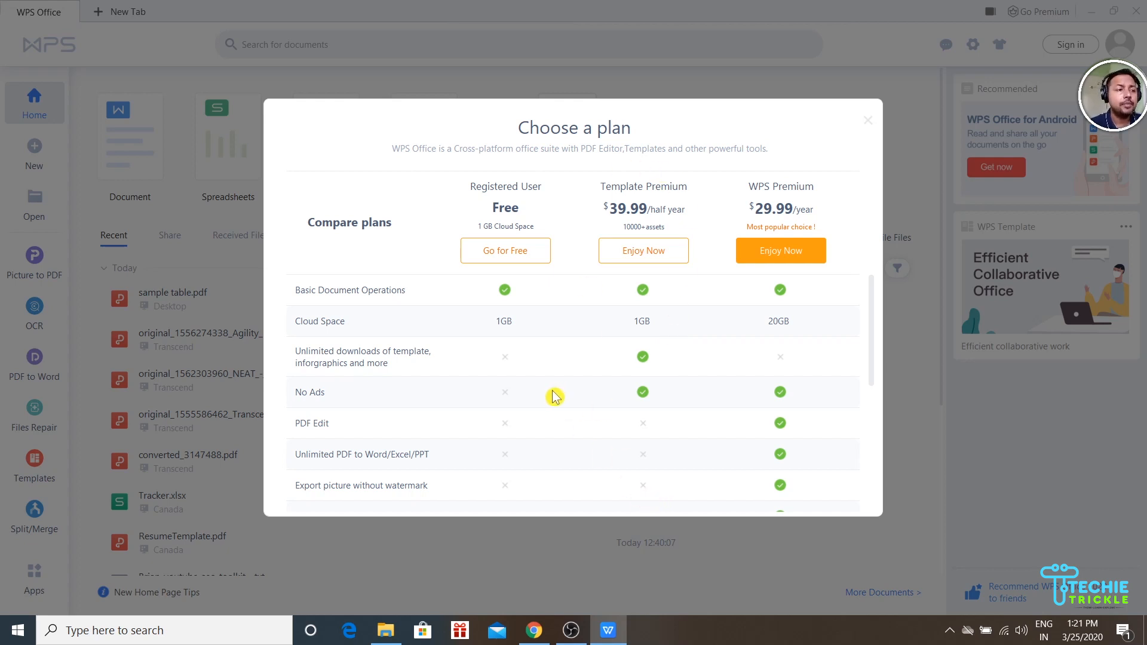
# Step: Dismiss the Choose a plan offer and open sample table.pdf from Recent files
pyautogui.click(869, 120)
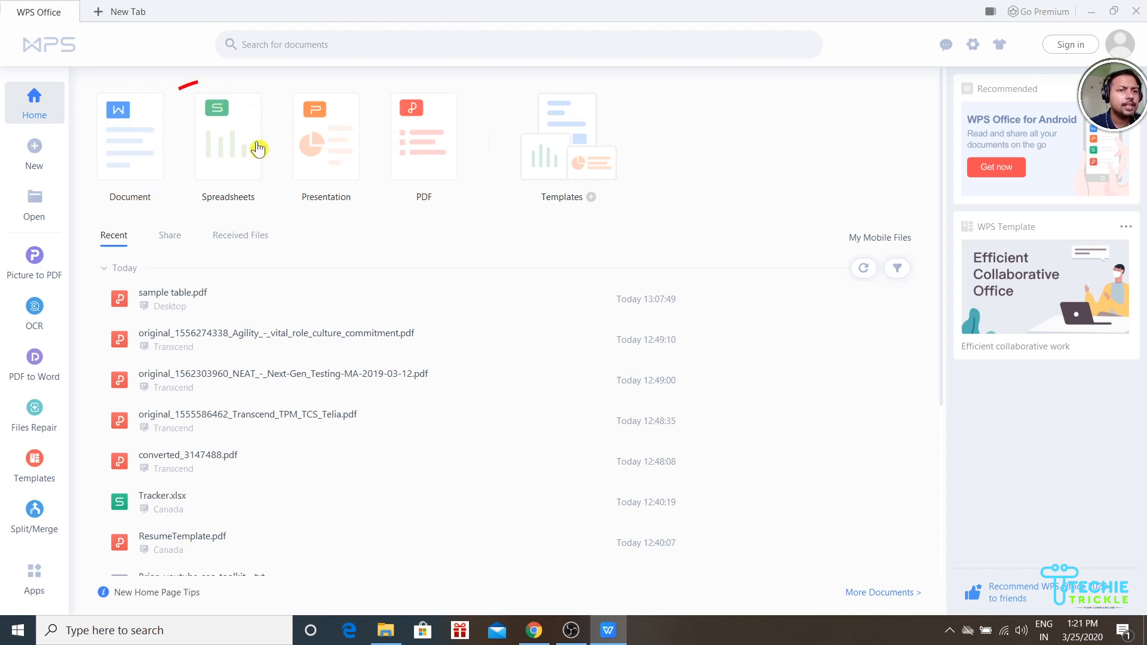
pyautogui.moveTo(199, 83); pyautogui.dragTo(258, 117)
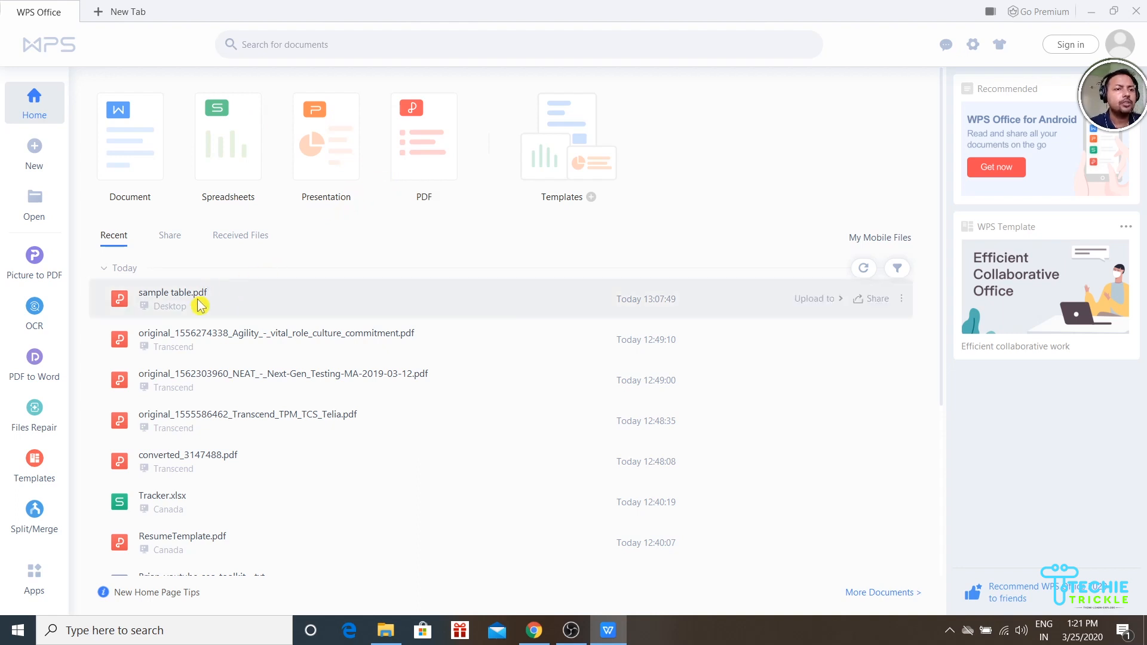
pyautogui.moveTo(285, 299)
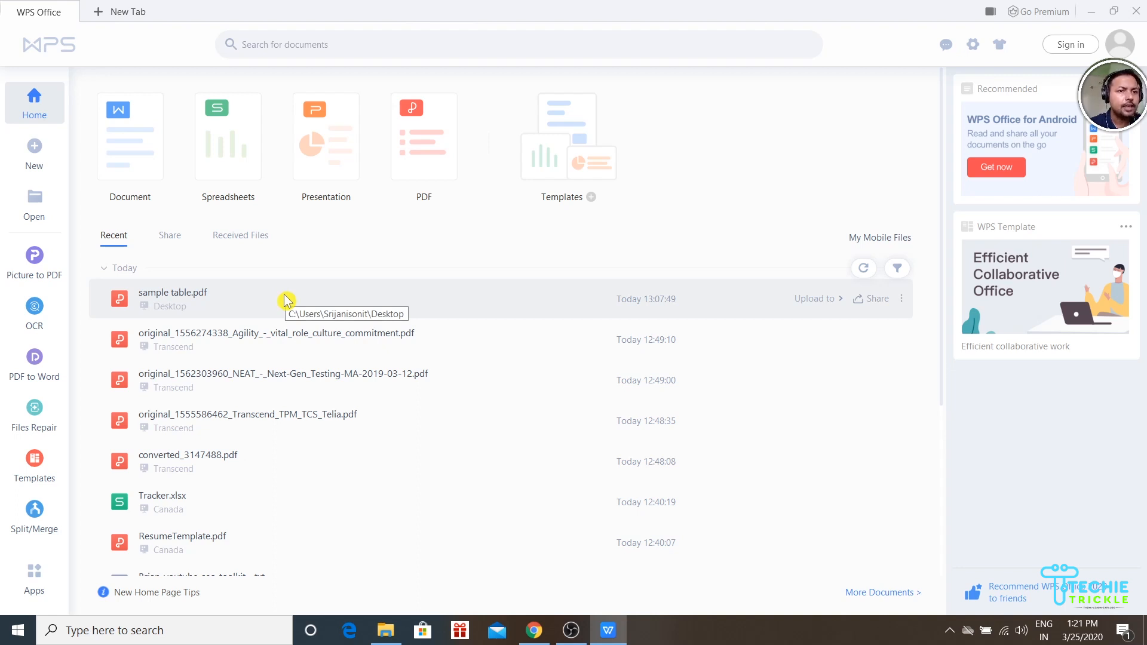
pyautogui.doubleClick(286, 298)
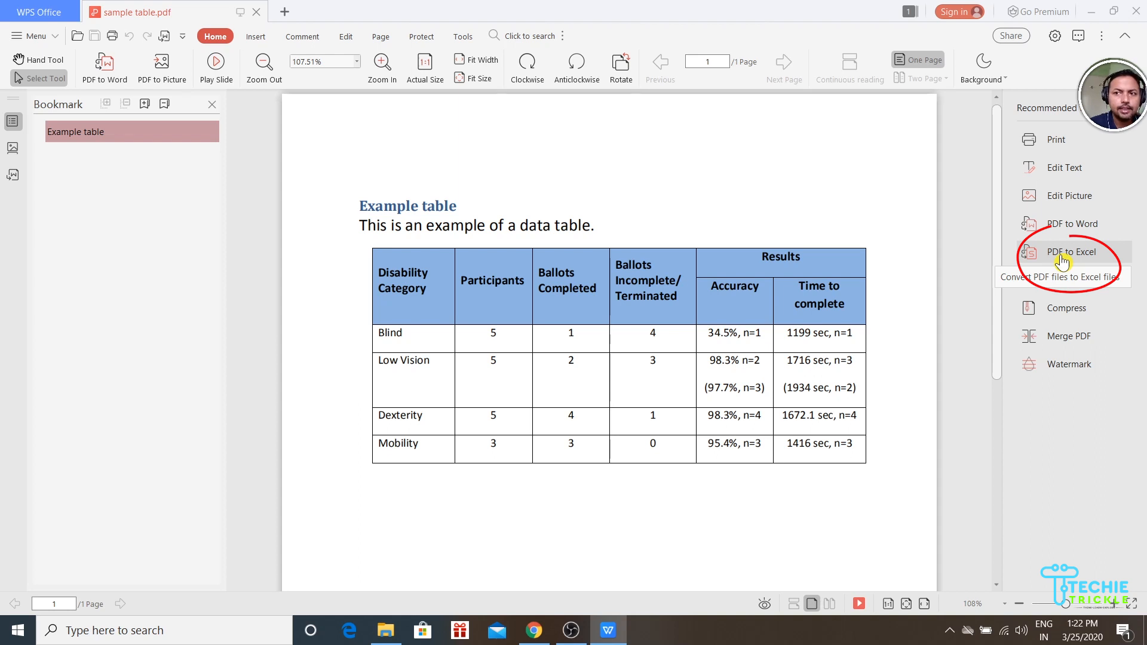
# Step: Start the PDF to Excel conversion with sample table.pdf queued as xlsx
pyautogui.click(1062, 256)
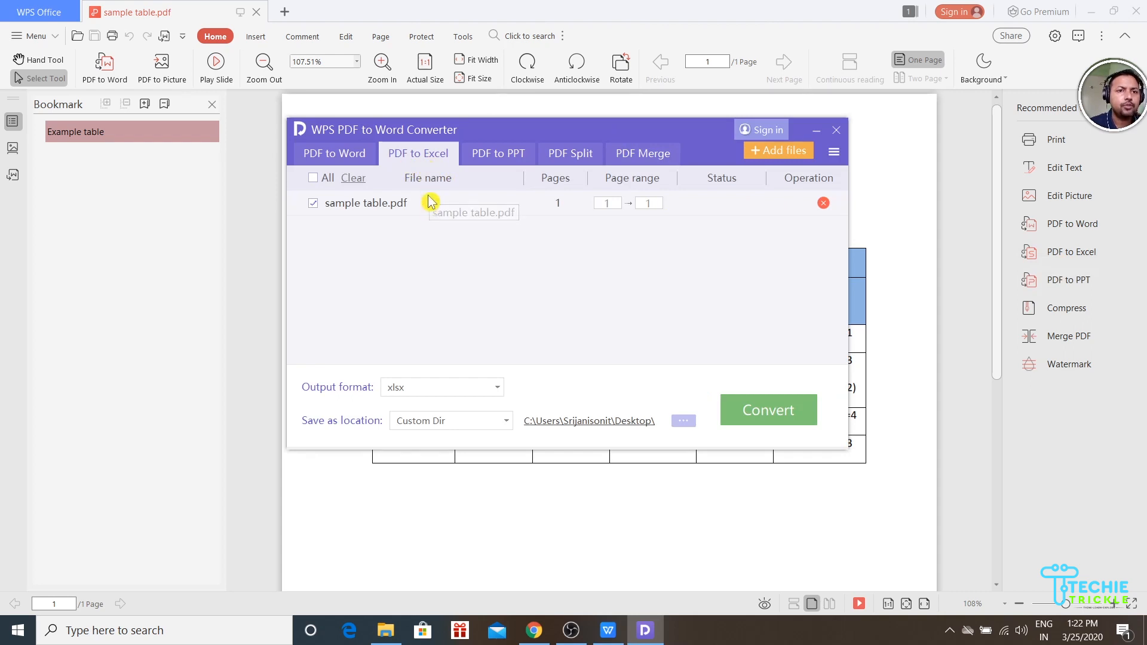
# Step: Save the converted xlsx to the Desktop and run the conversion, opening sample table.xlsx
pyautogui.click(684, 423)
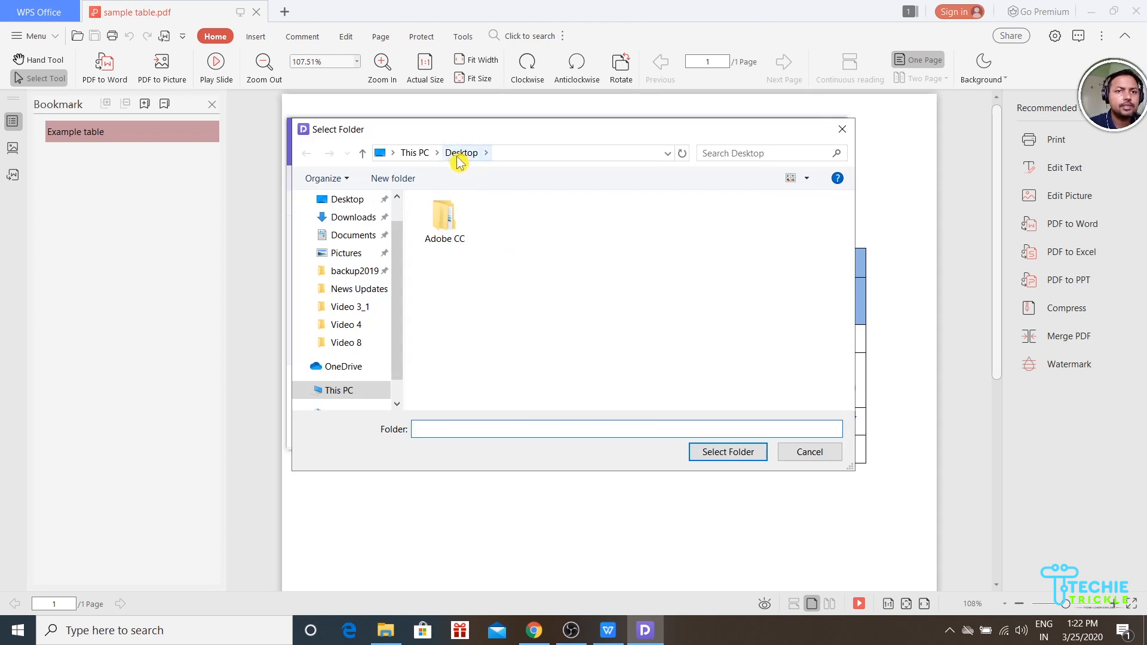
pyautogui.click(728, 452)
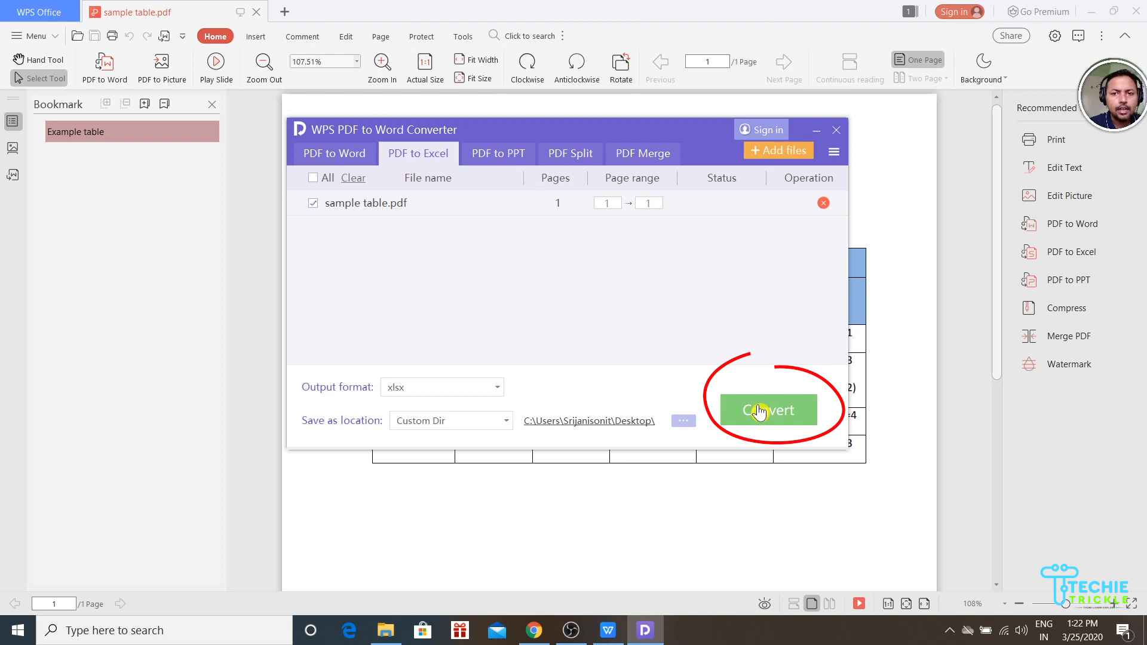
pyautogui.click(760, 412)
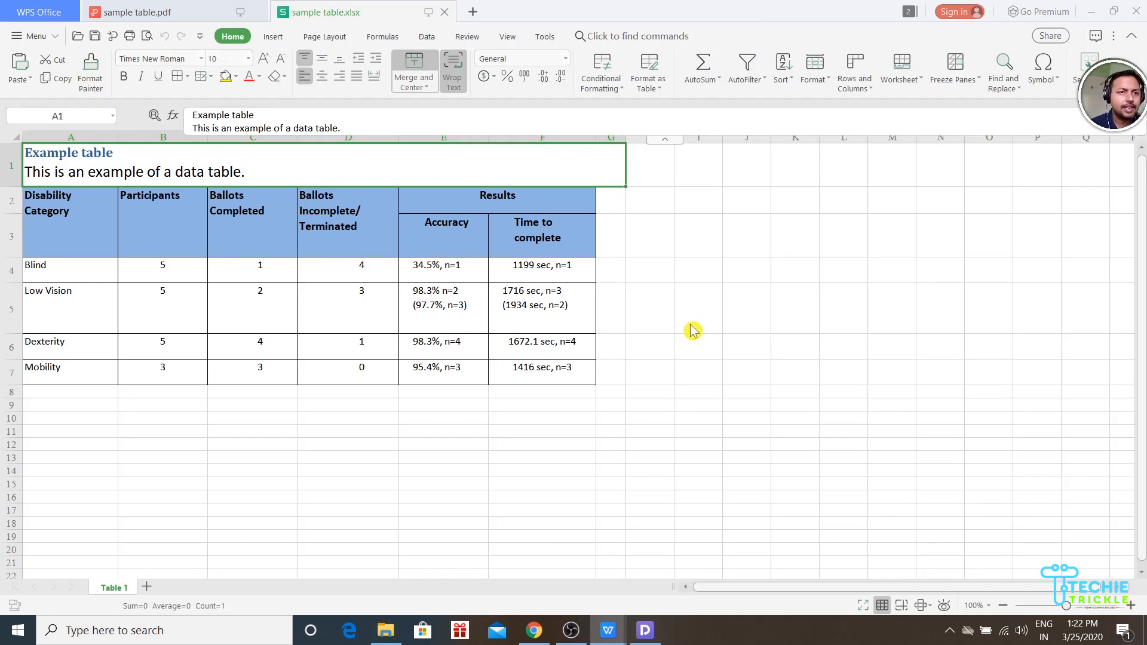
pyautogui.click(199, 456)
pyautogui.click(178, 394)
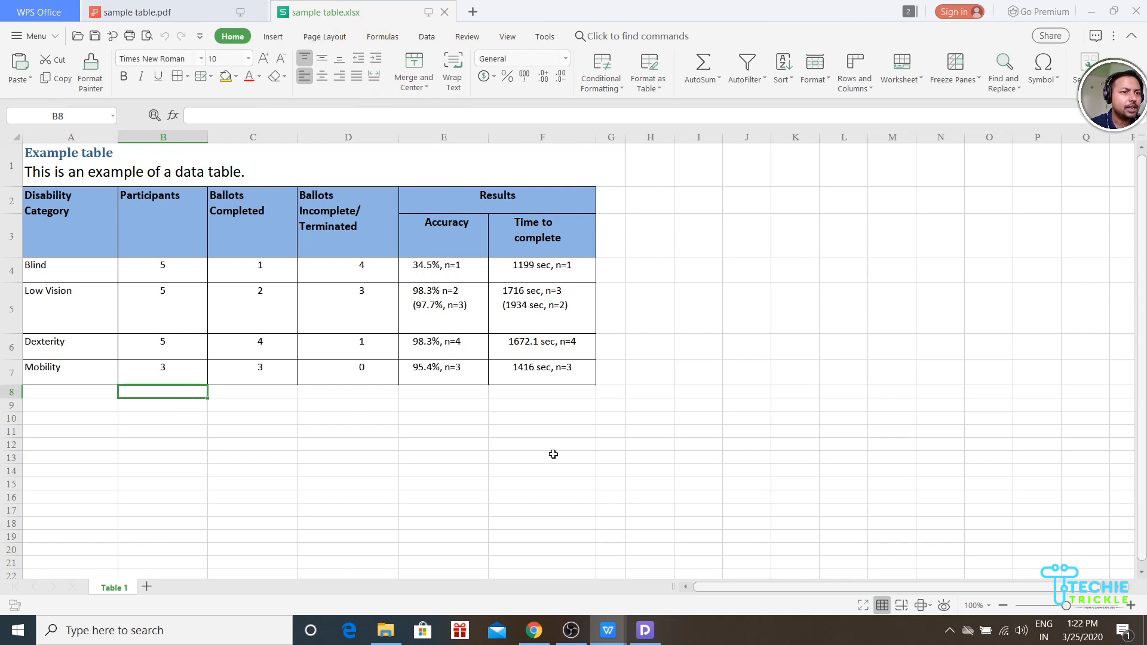
pyautogui.click(134, 11)
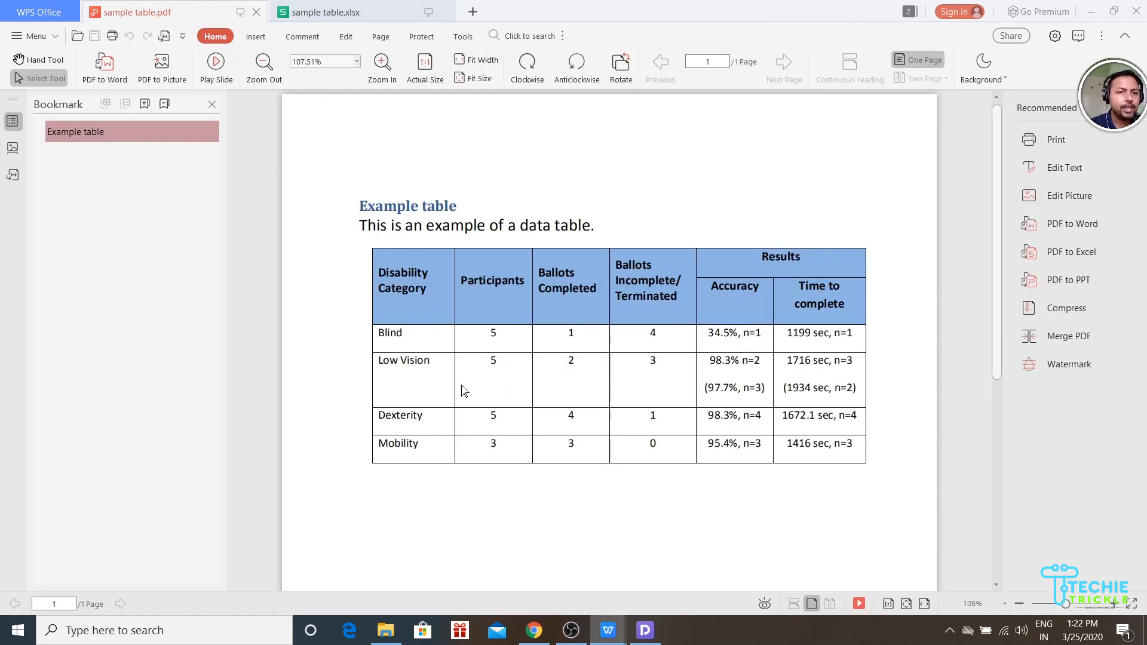
pyautogui.click(324, 11)
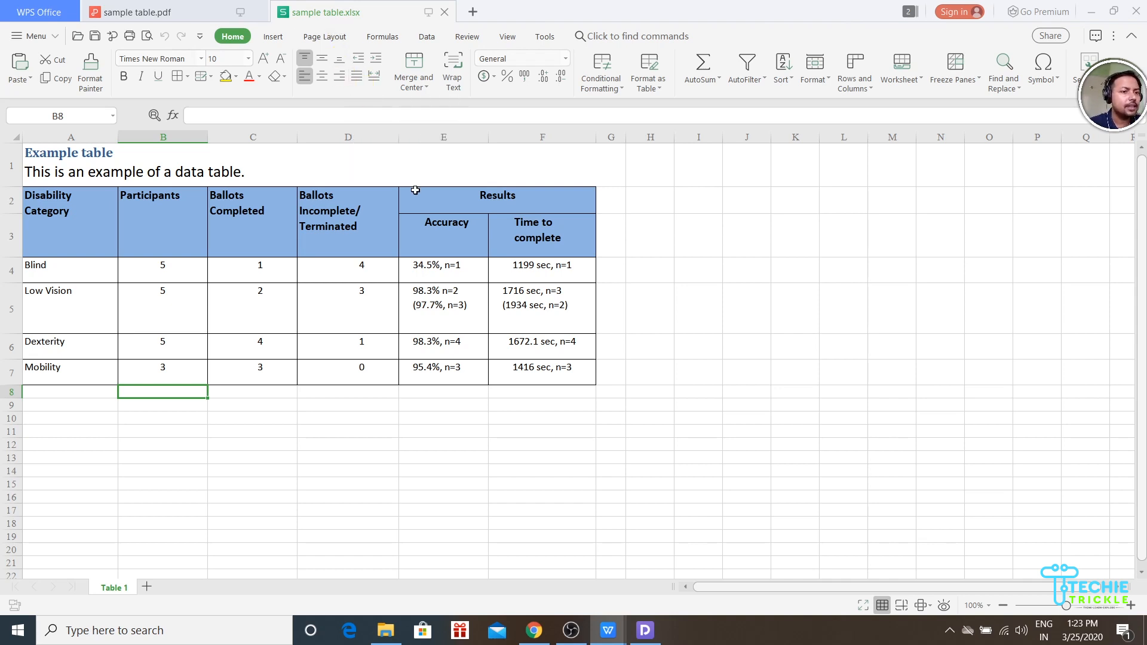
pyautogui.click(686, 310)
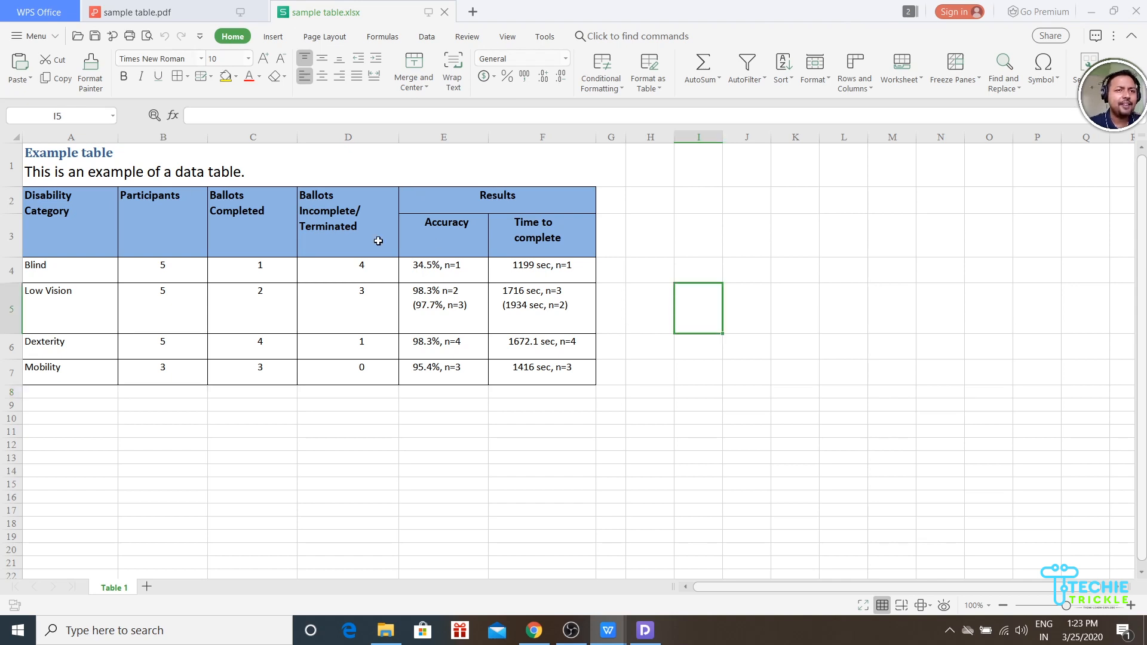
pyautogui.click(188, 190)
pyautogui.click(539, 227)
pyautogui.click(583, 333)
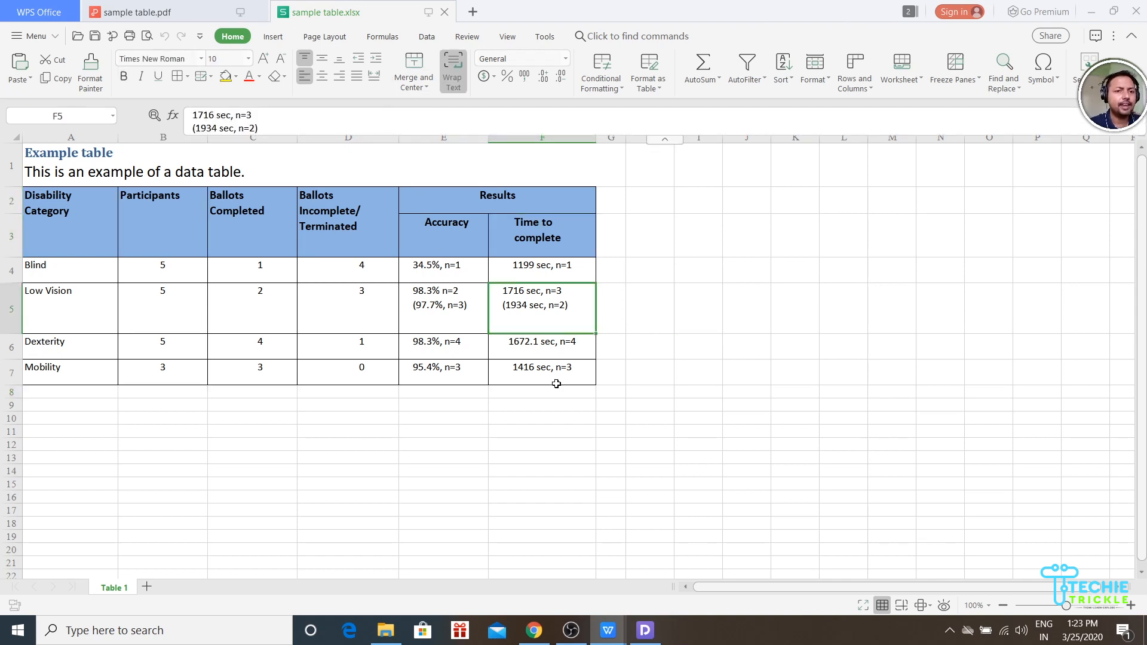
pyautogui.click(553, 409)
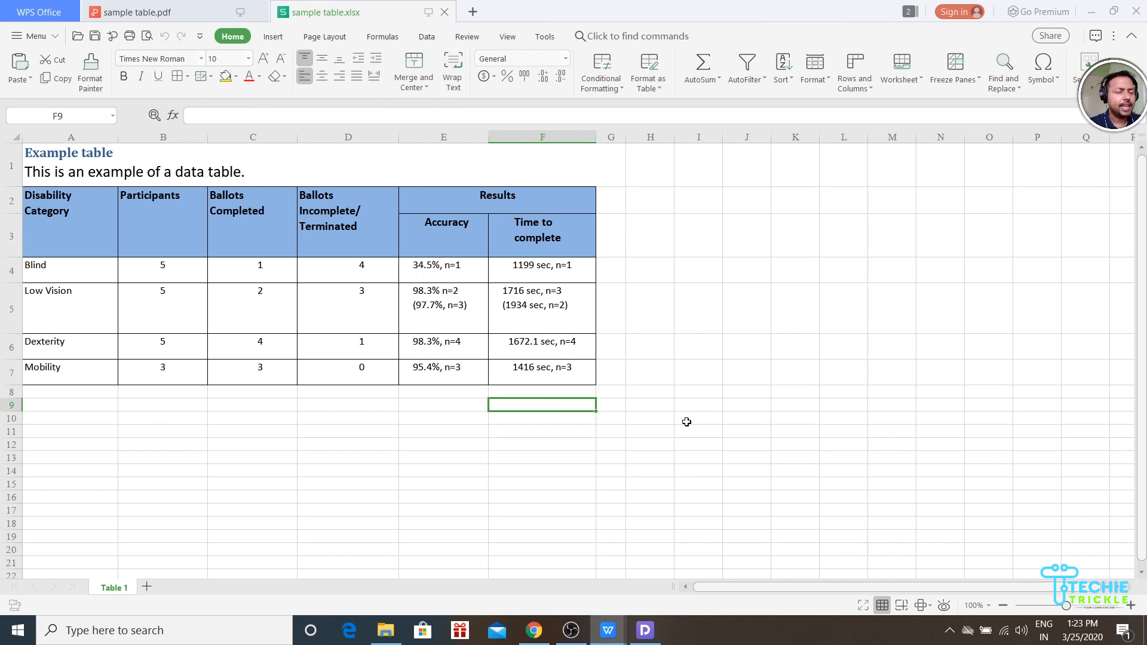